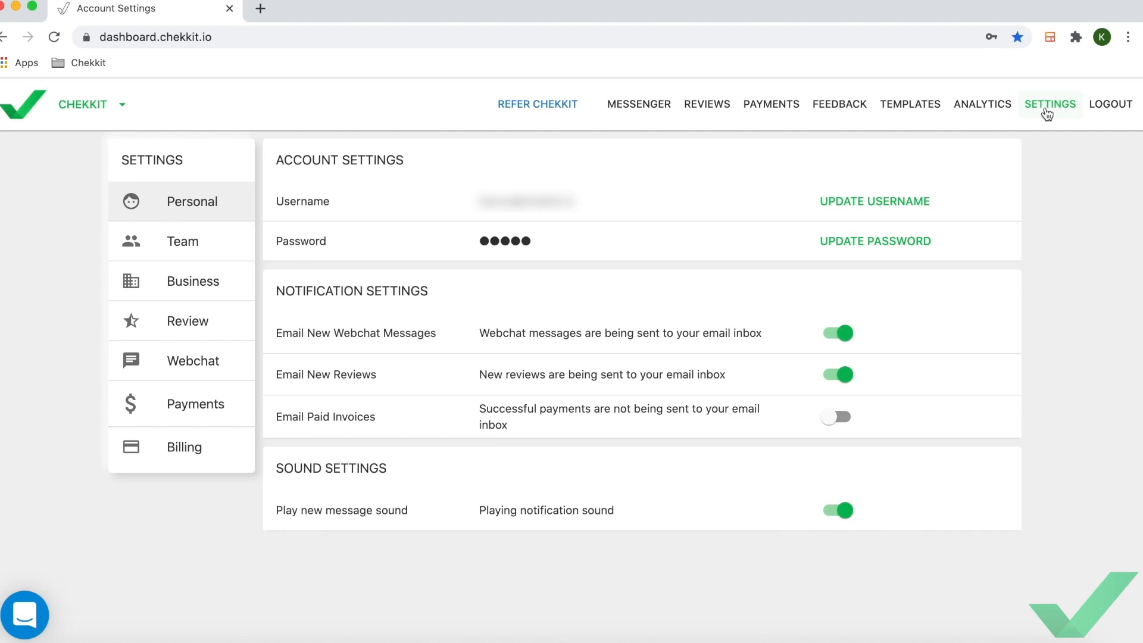
- Open the Team settings and examine the user list and the actions available for a team member
left_click(200, 210)
left_click(195, 255)
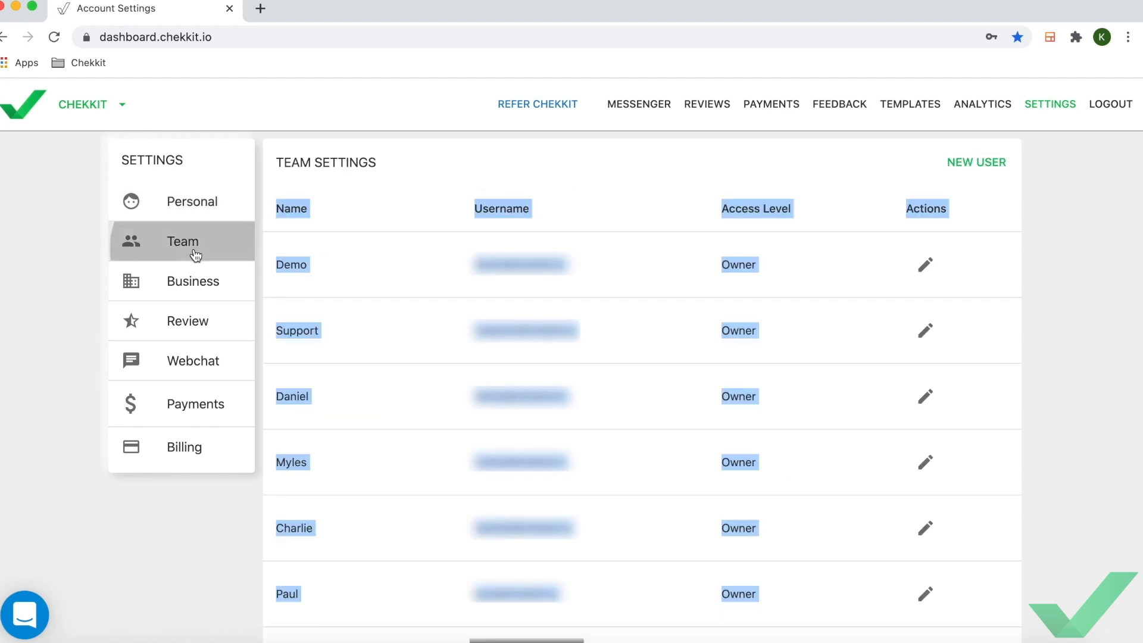
left_click(448, 212)
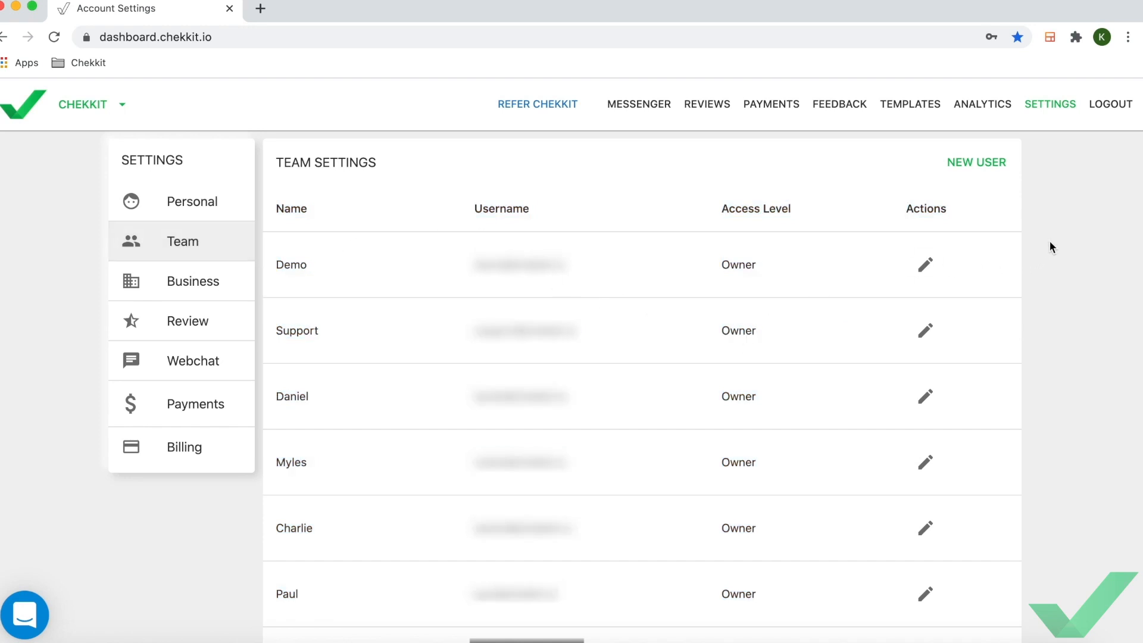
scroll(1010, 324, "down", 3)
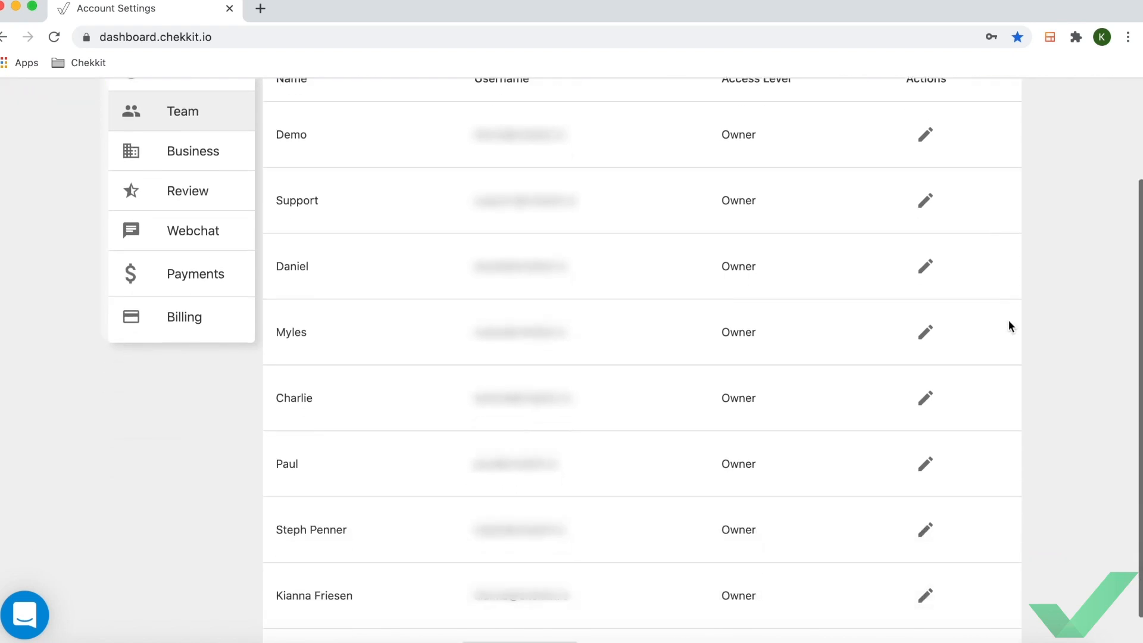
left_click(925, 353)
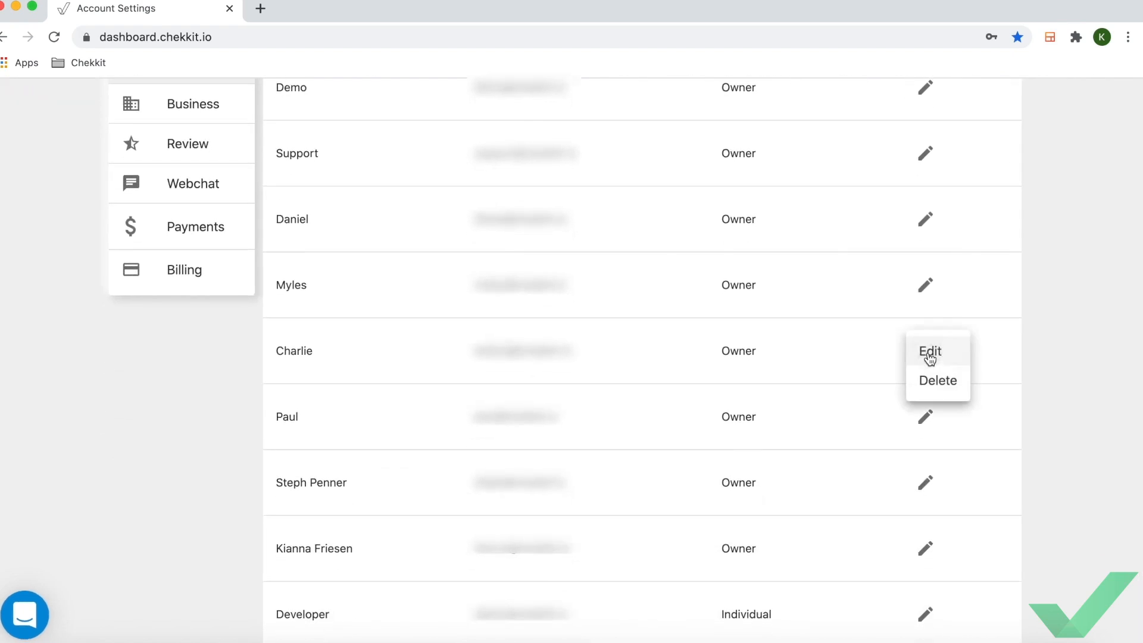
left_click(1046, 368)
scroll(1047, 371, "up", 3)
- Examine the new user form's name, email, temporary password and access level options, leaving without creating a user
left_click(971, 160)
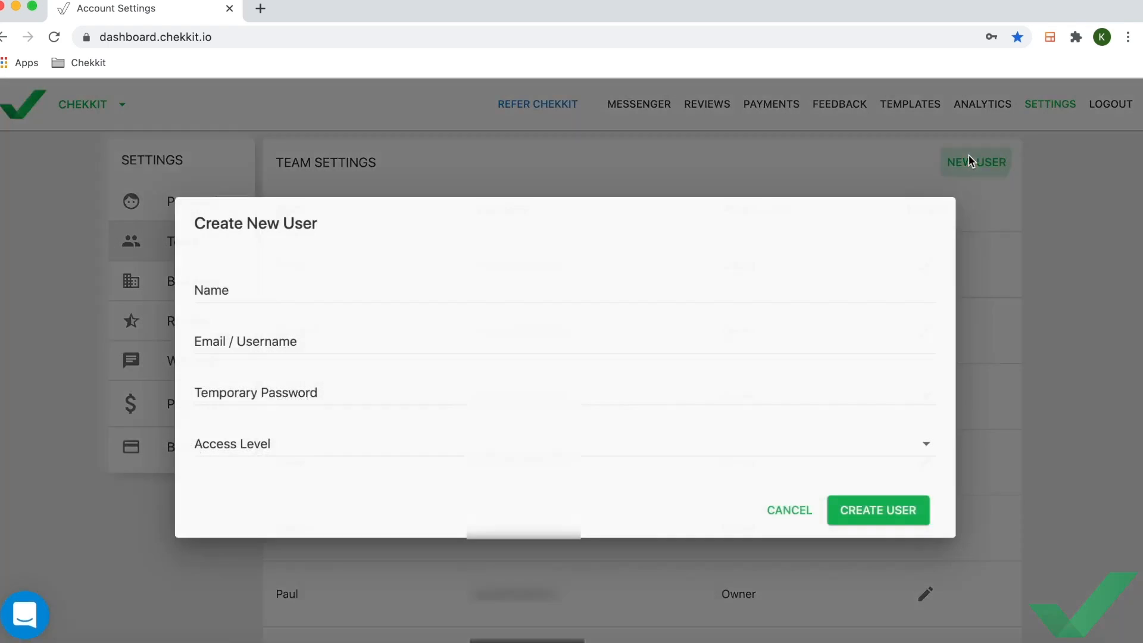
left_click(475, 288)
left_click(325, 335)
left_click(269, 387)
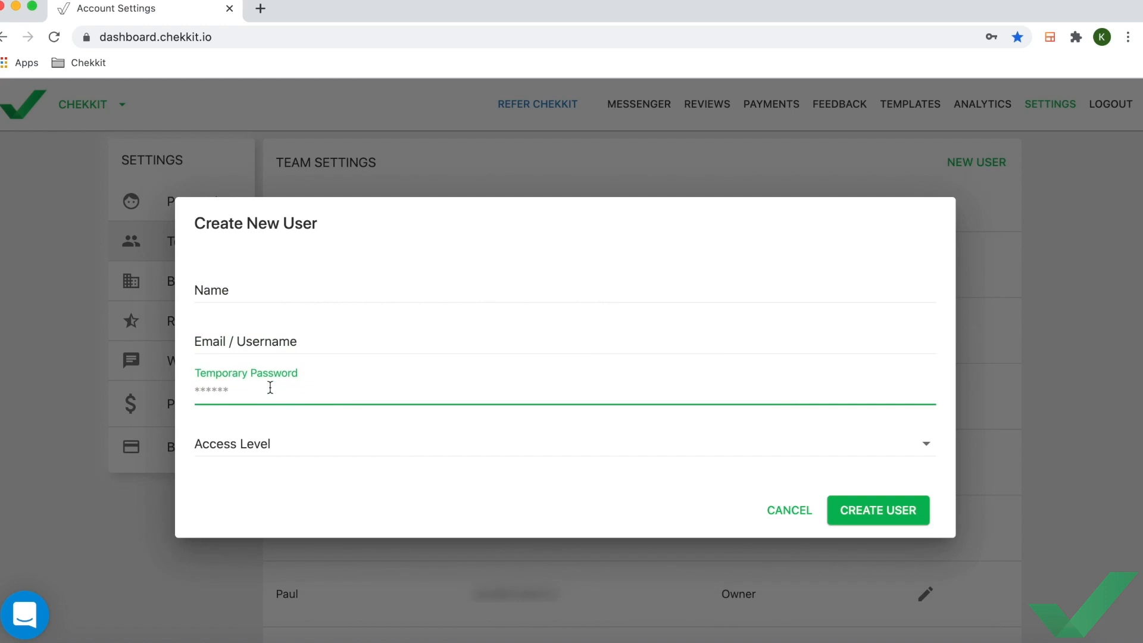
left_click(257, 444)
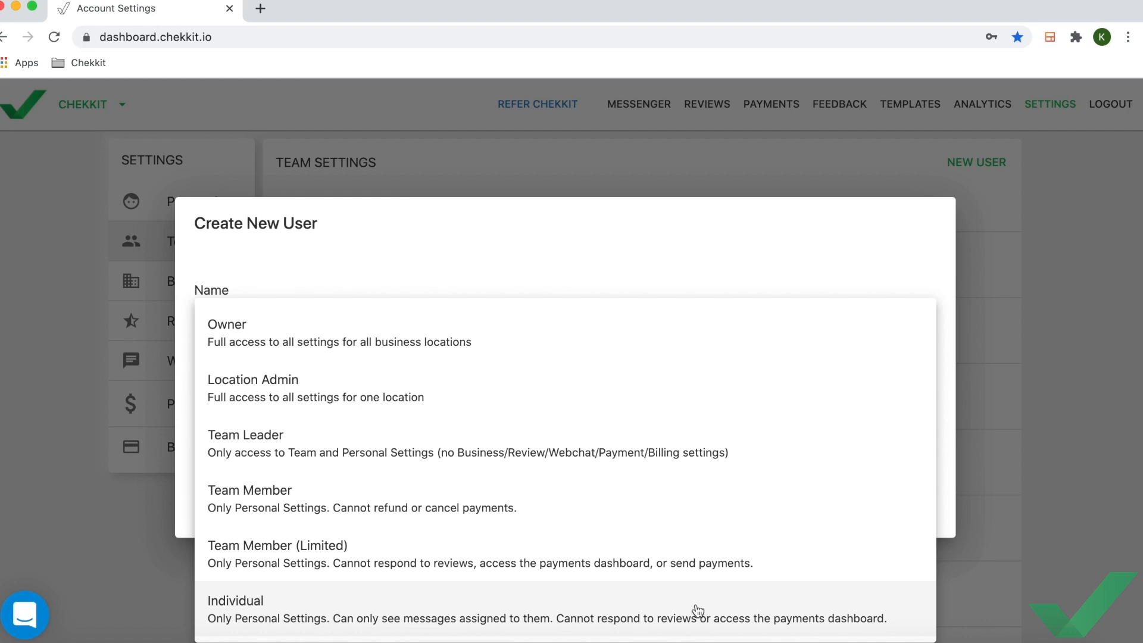
left_click(1062, 427)
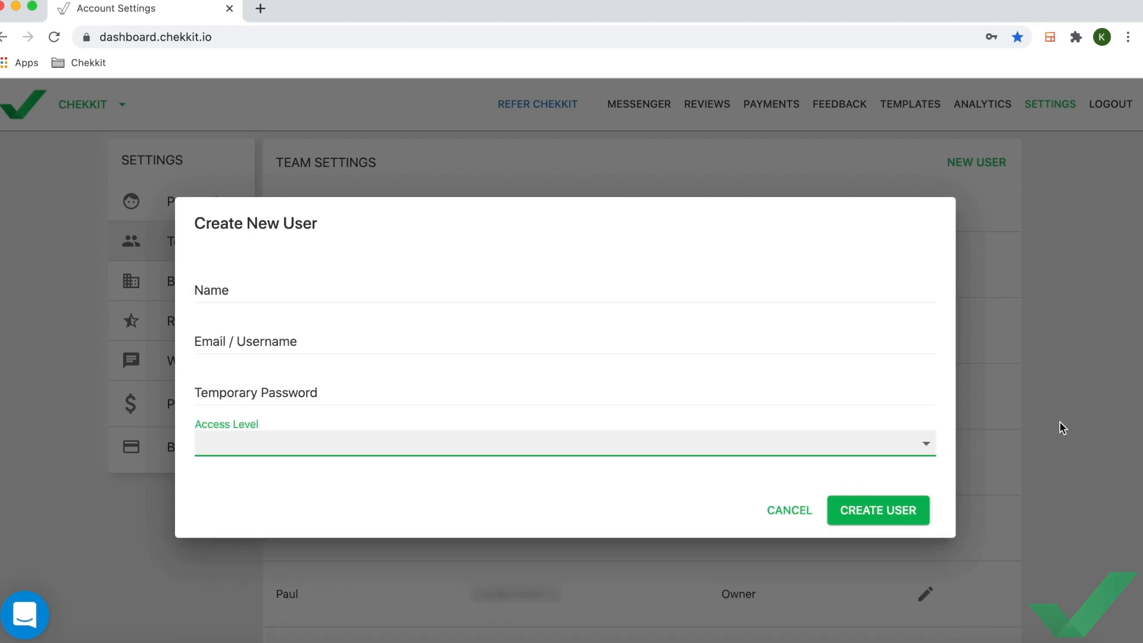
left_click(786, 517)
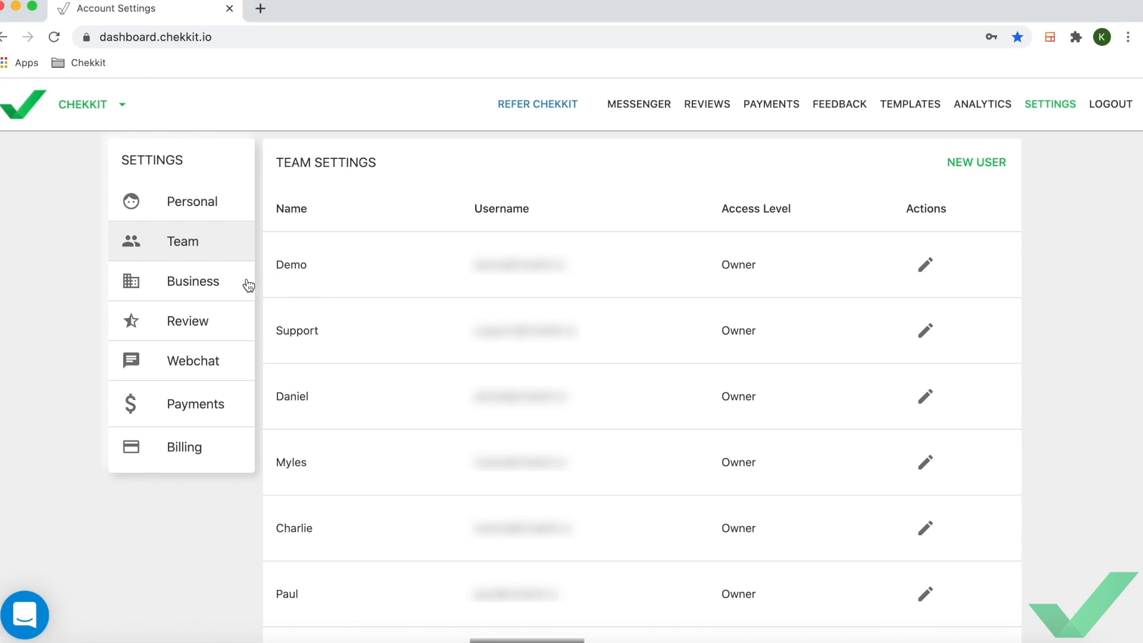
- Open the Business settings and highlight the business phone number and texting number
left_click(220, 289)
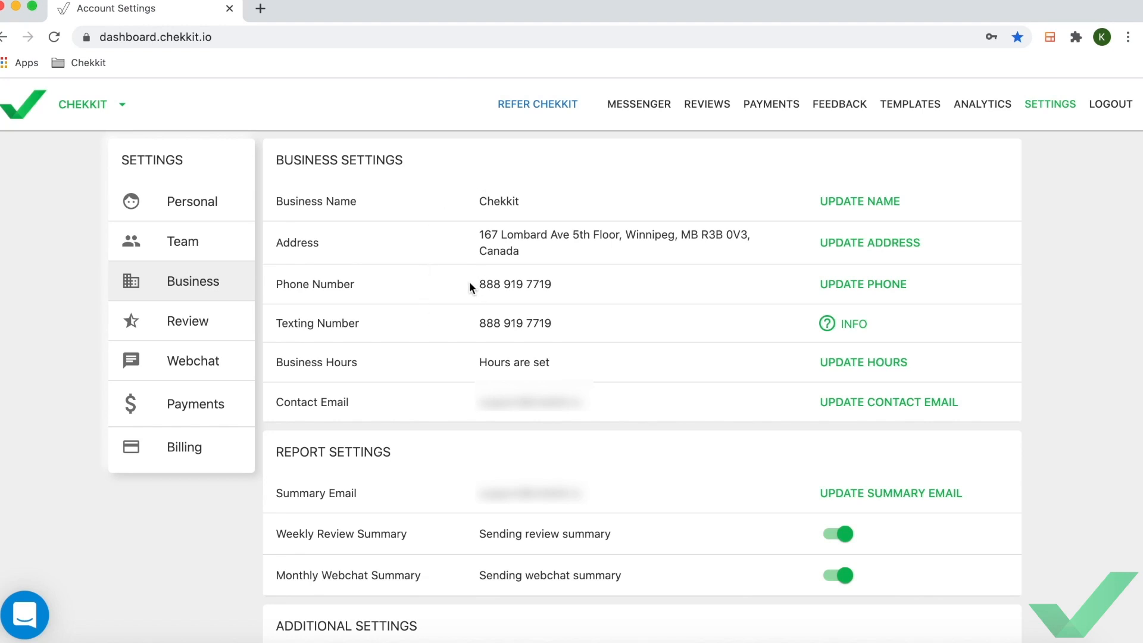
left_click_drag(476, 284, 601, 288)
left_click_drag(475, 325, 575, 345)
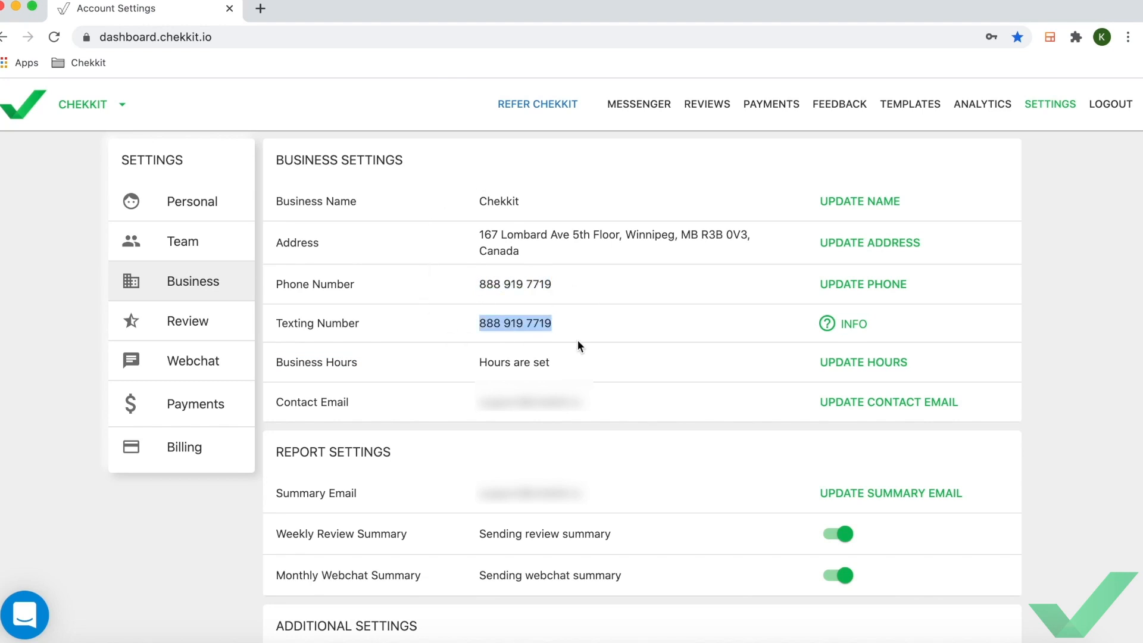
- Examine the business hours and the out of office message in their update form, leaving without setting hours
left_click(859, 369)
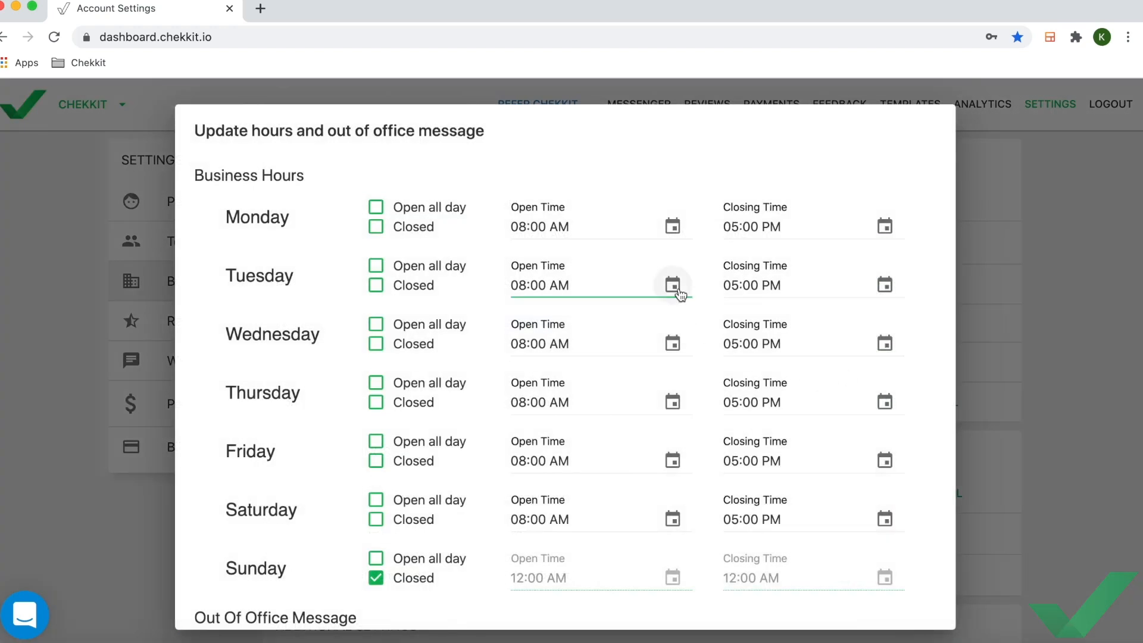
scroll(624, 273, "down", 3)
scroll(623, 258, "up", 3)
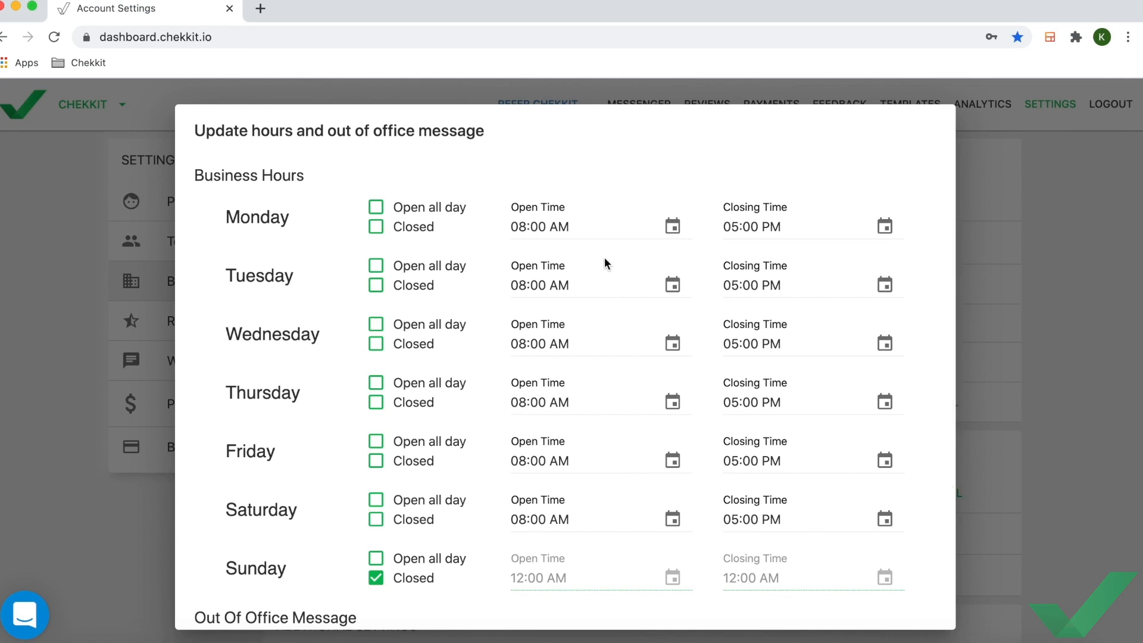
left_click(652, 215)
scroll(649, 215, "down", 5)
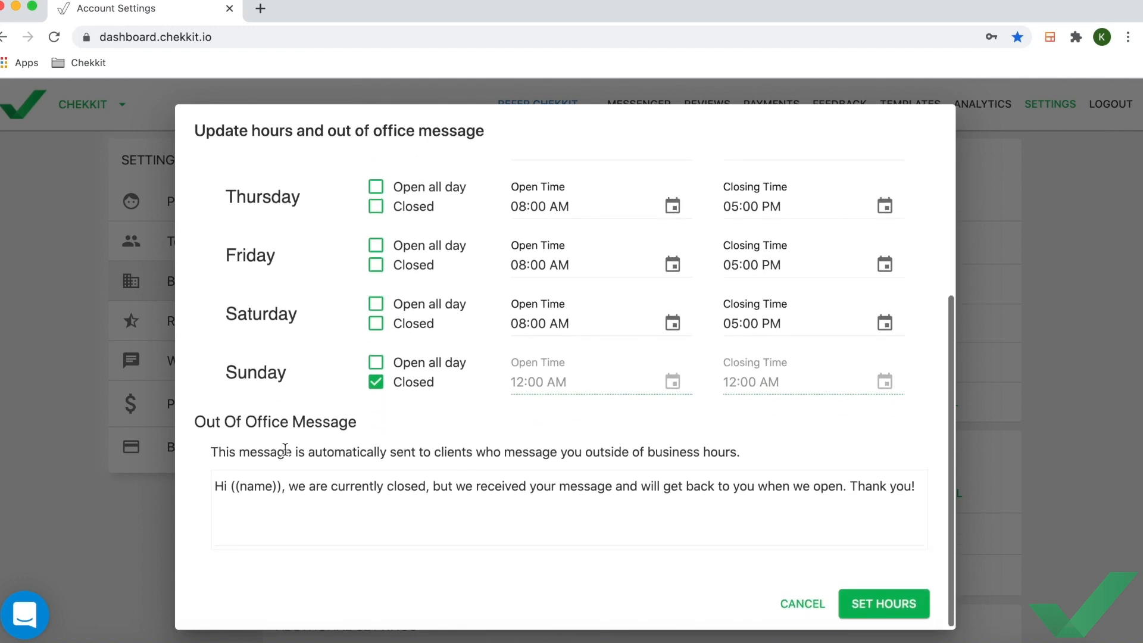
left_click(278, 479)
left_click_drag(216, 486, 813, 532)
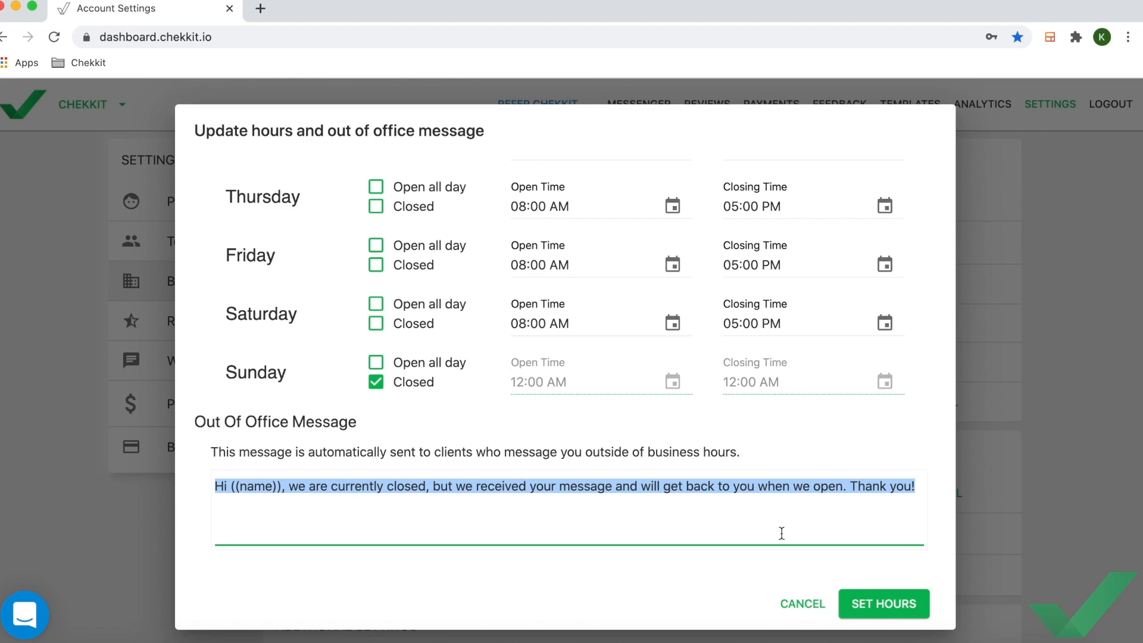
left_click(688, 578)
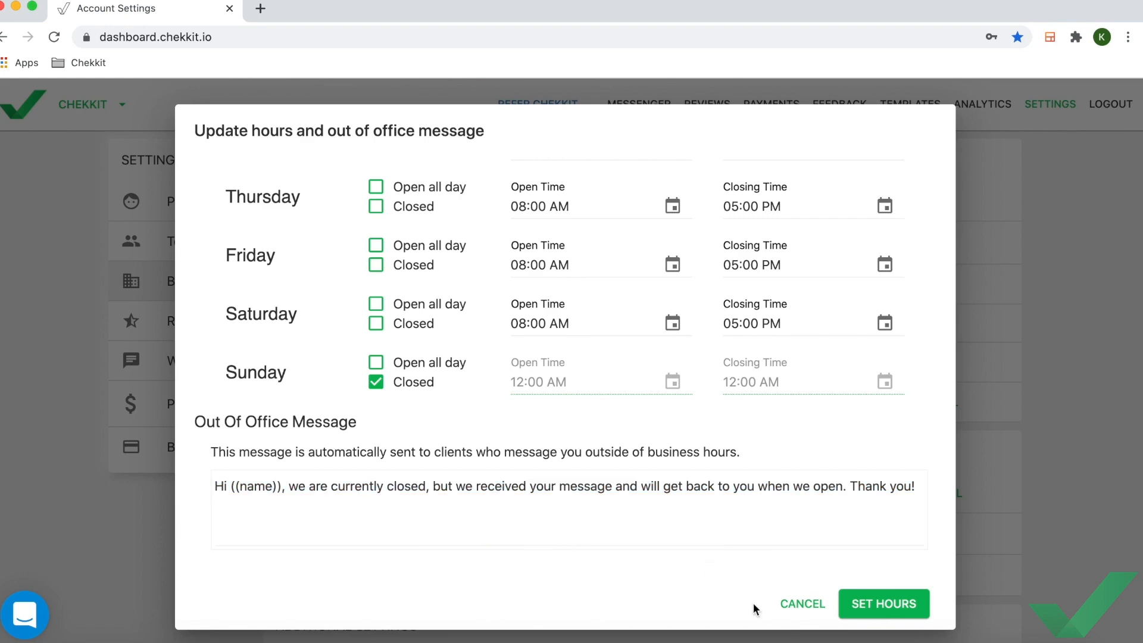
left_click(804, 604)
- Examine the contact email and the report settings of the business
scroll(723, 468, "down", 1)
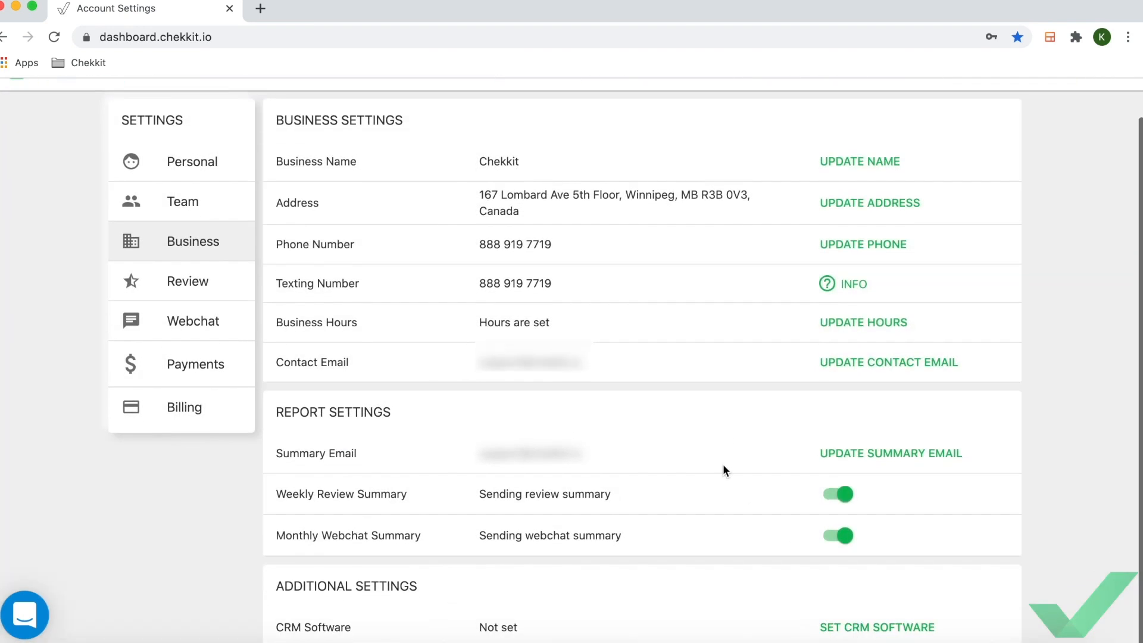
left_click_drag(479, 366, 619, 369)
left_click(594, 425)
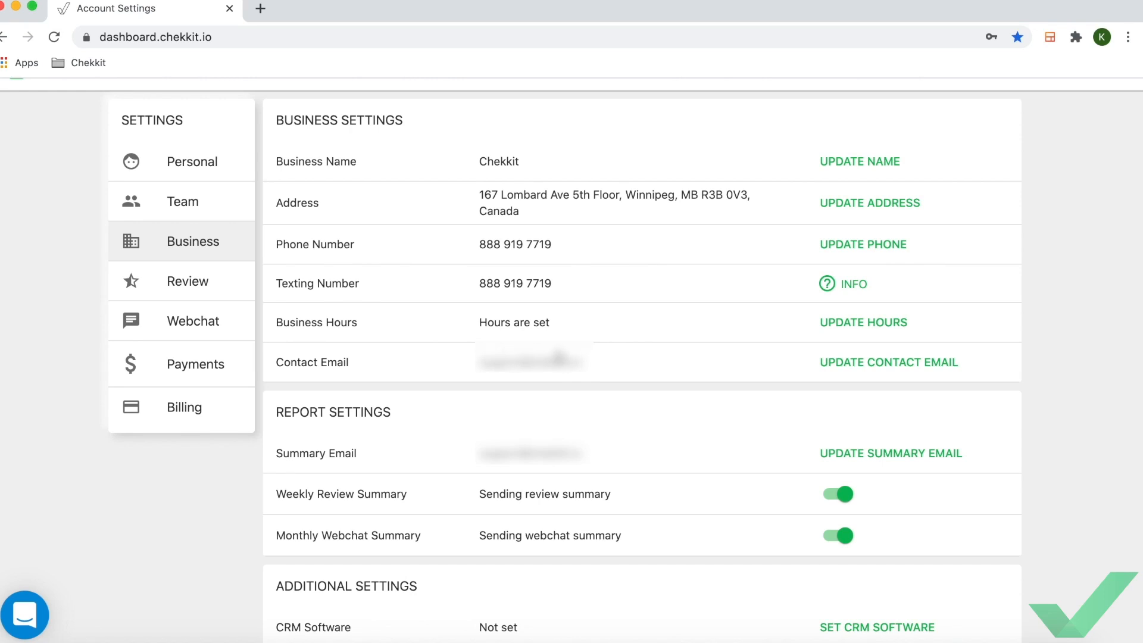
- Open the Review settings and examine the custom review invite image choices, leaving without updating the image
left_click(212, 287)
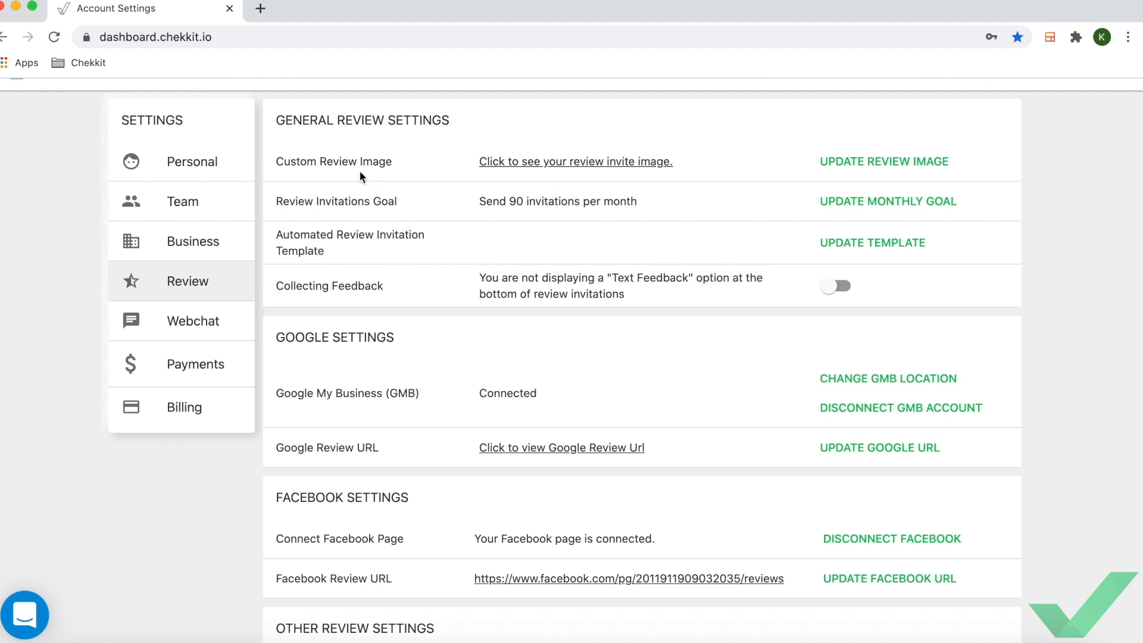
left_click_drag(277, 171, 422, 165)
left_click(832, 170)
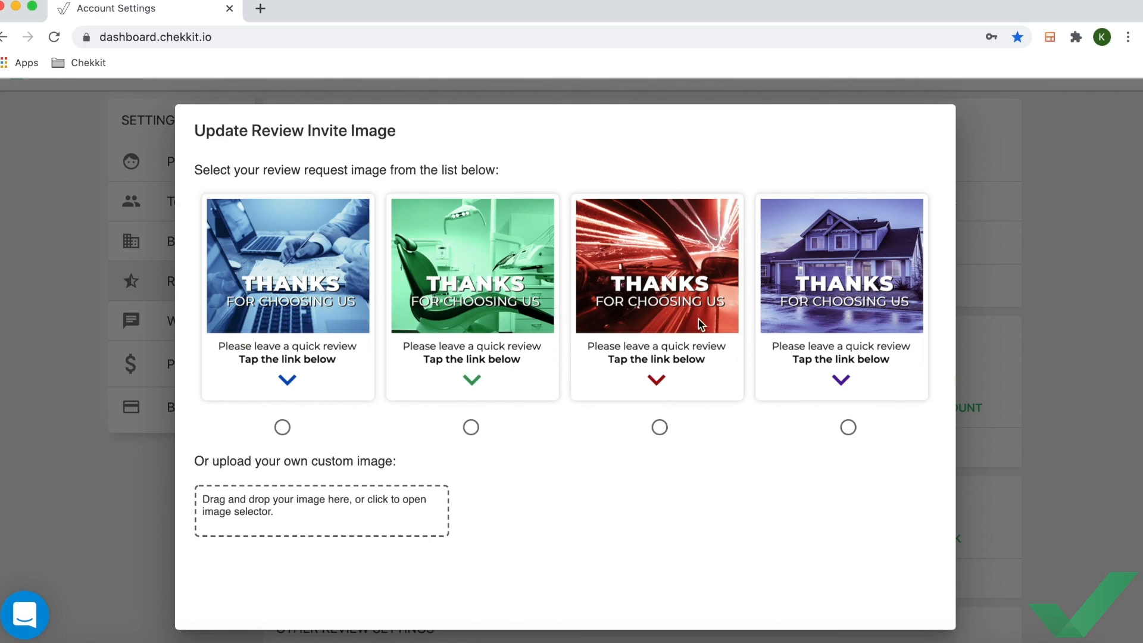
scroll(851, 359, "down", 2)
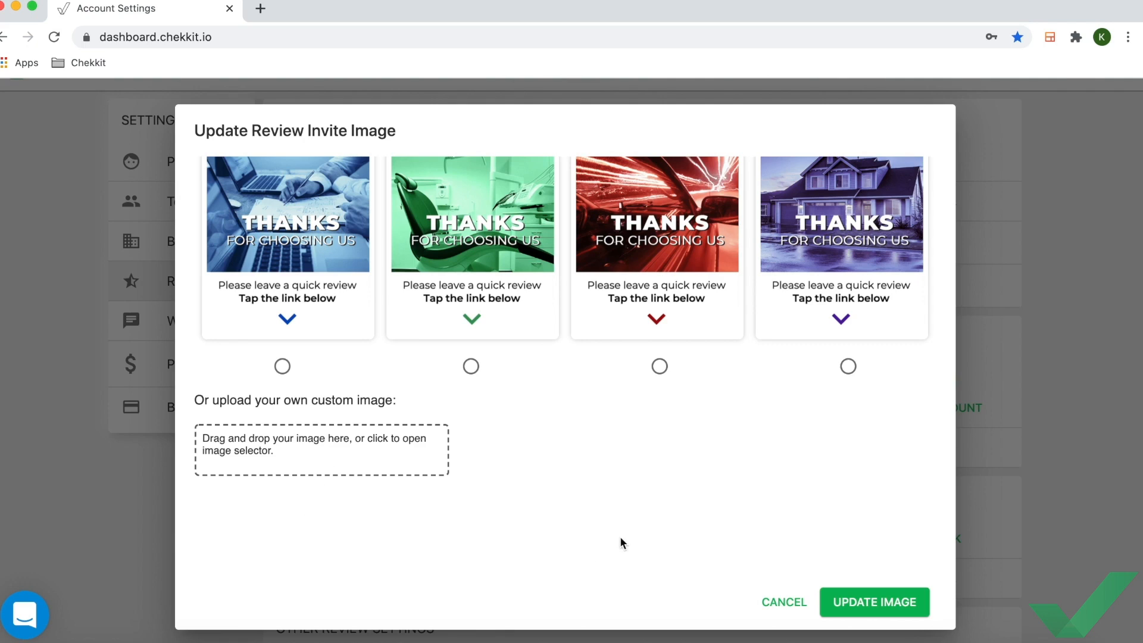
left_click(778, 602)
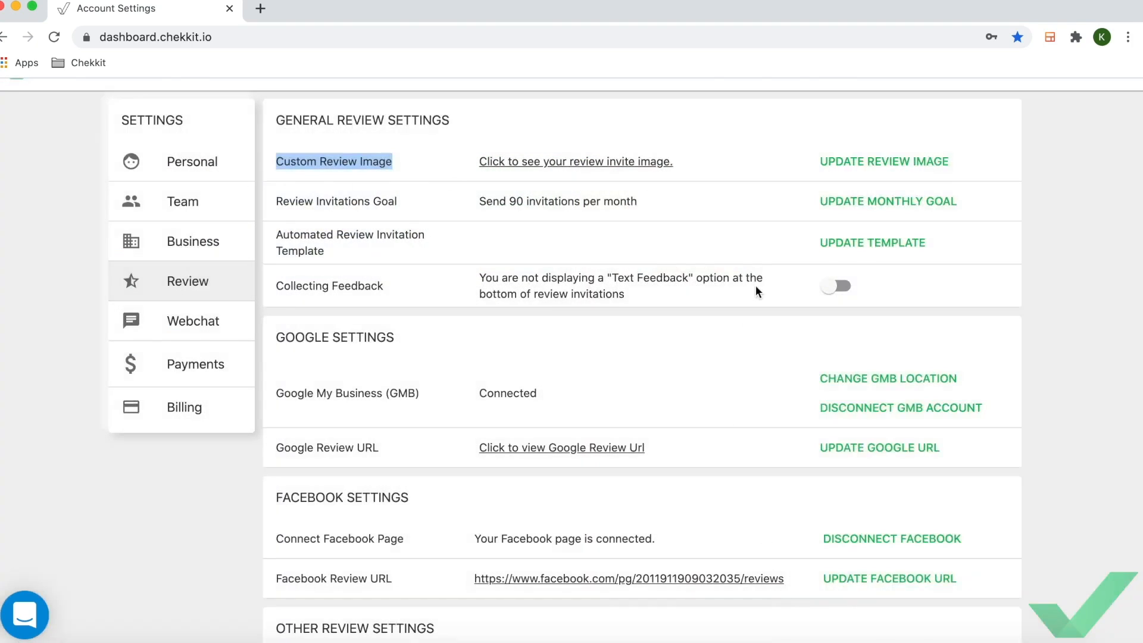
- Examine the Google, Facebook and other review settings, including the form for custom review URL 2, without updating anything
scroll(756, 284, "down", 3)
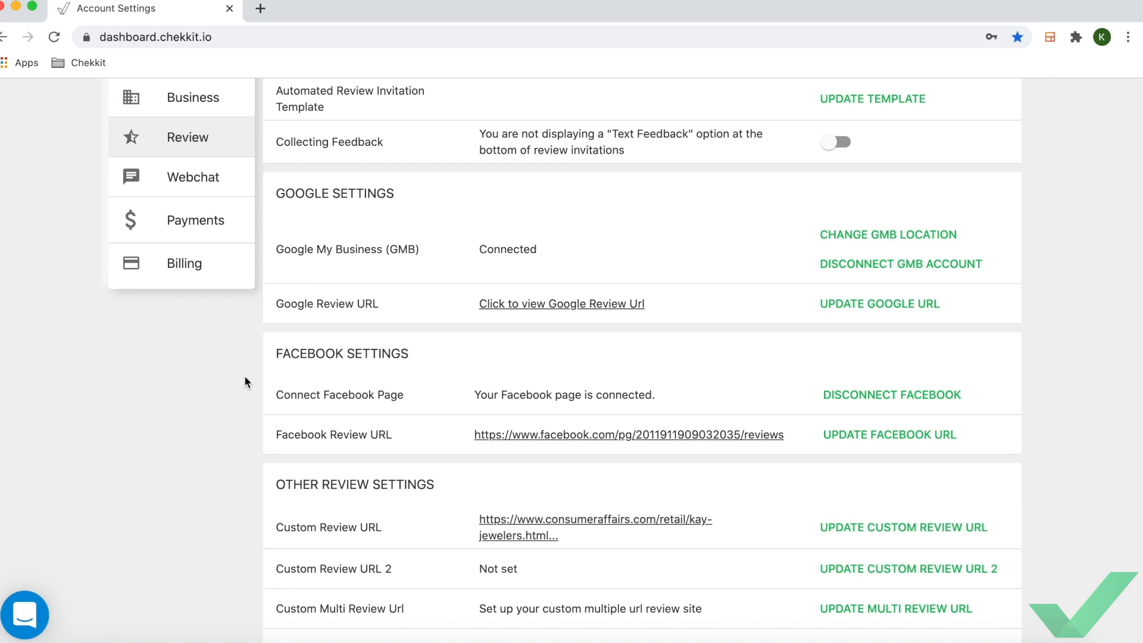
scroll(245, 381, "down", 4)
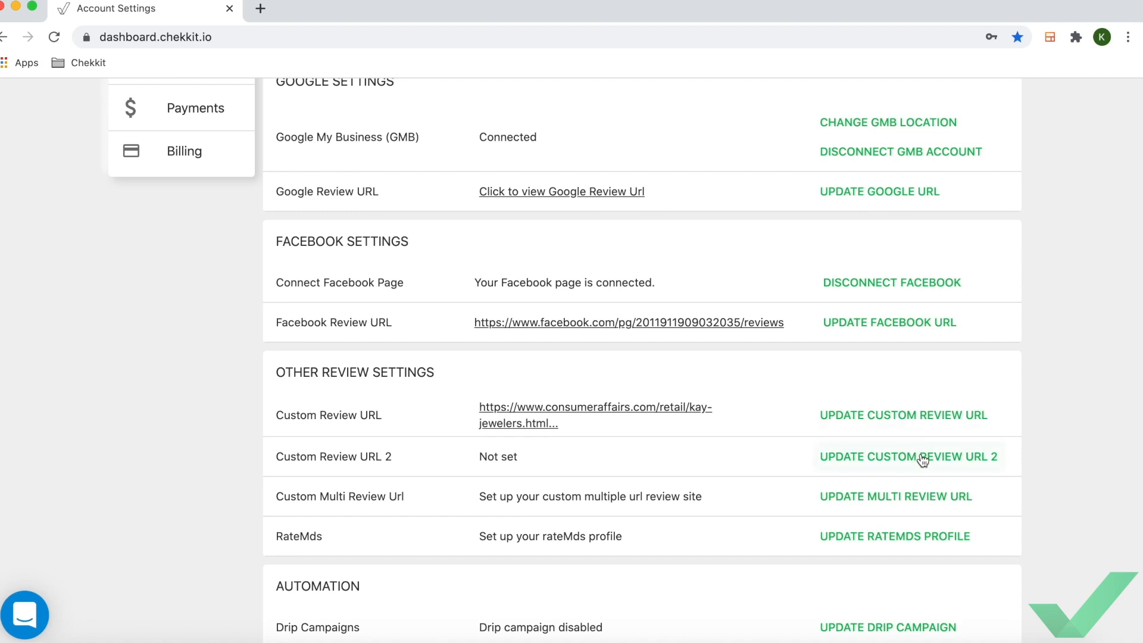
left_click(857, 456)
left_click(411, 394)
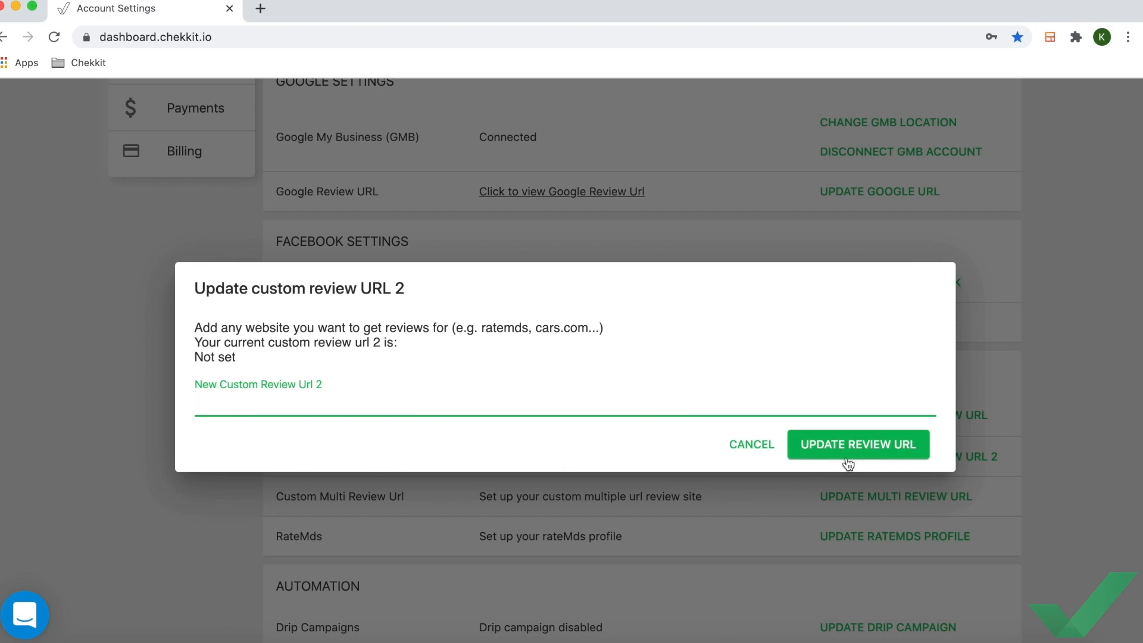
left_click(752, 445)
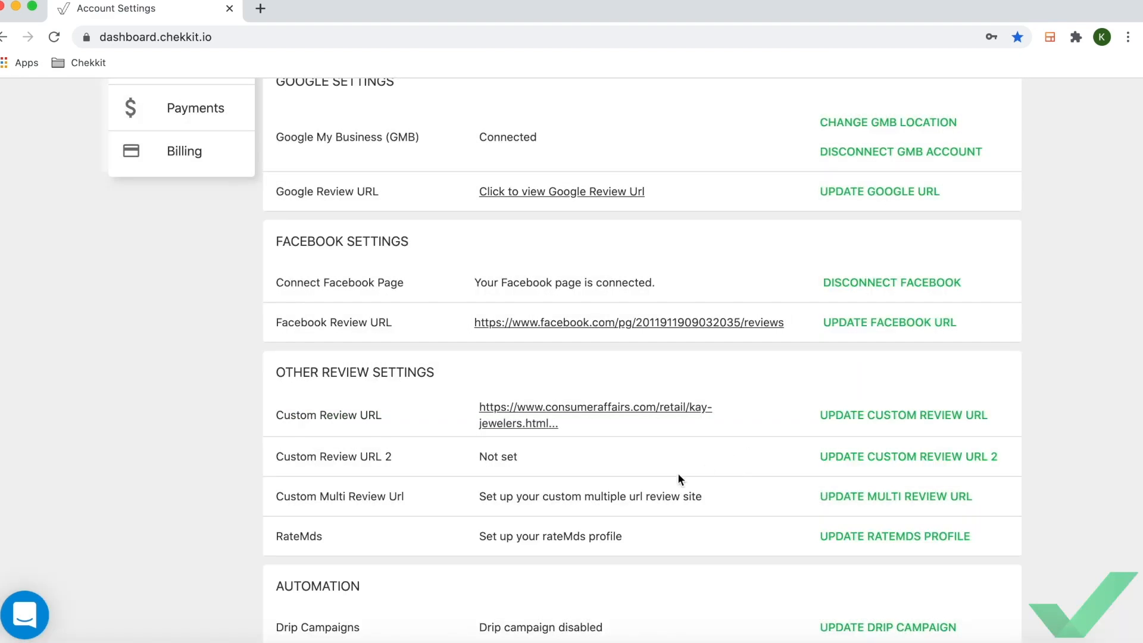
scroll(677, 472, "up", 5)
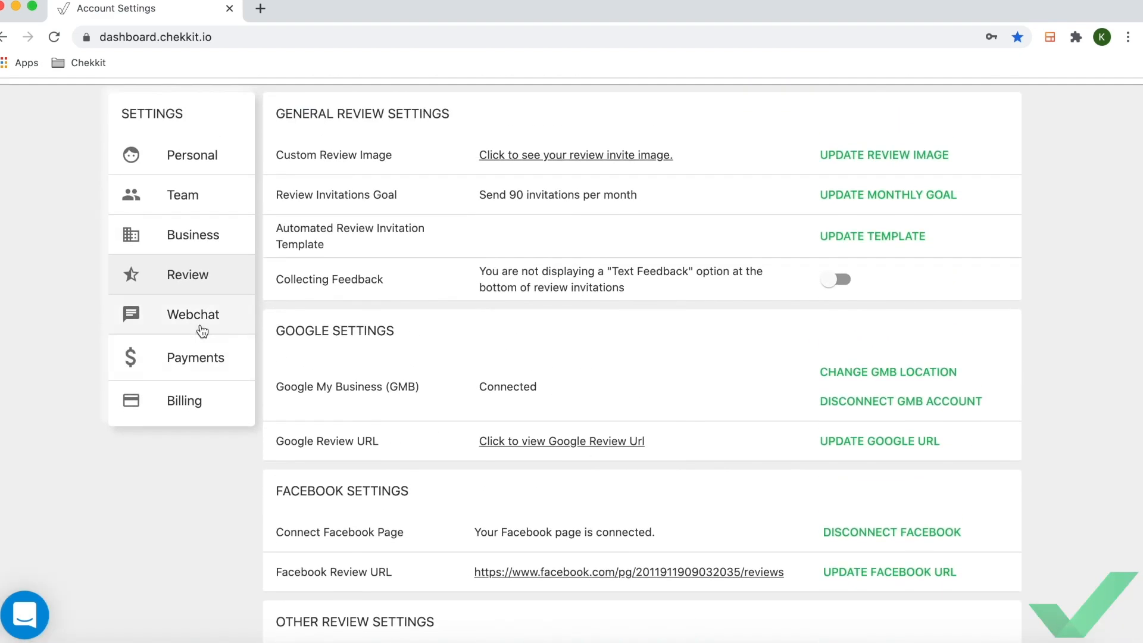
- Open the Webchat settings and examine the display settings and bubble icon choices, leaving without updating the bubble
left_click(202, 332)
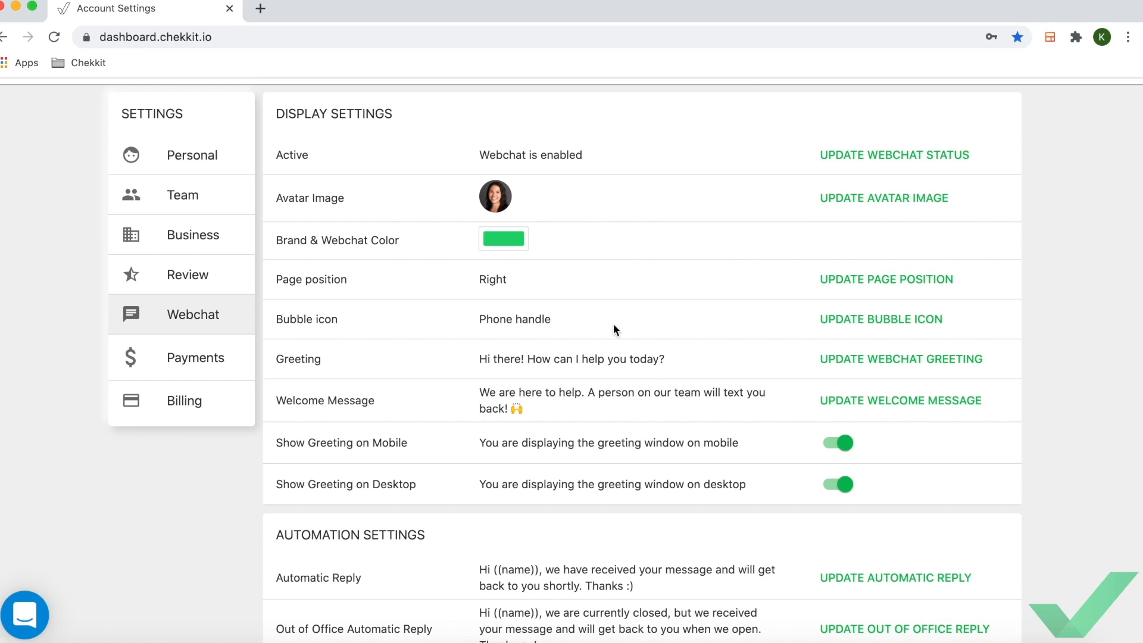
scroll(614, 323, "down", 1)
scroll(548, 254, "down", 2)
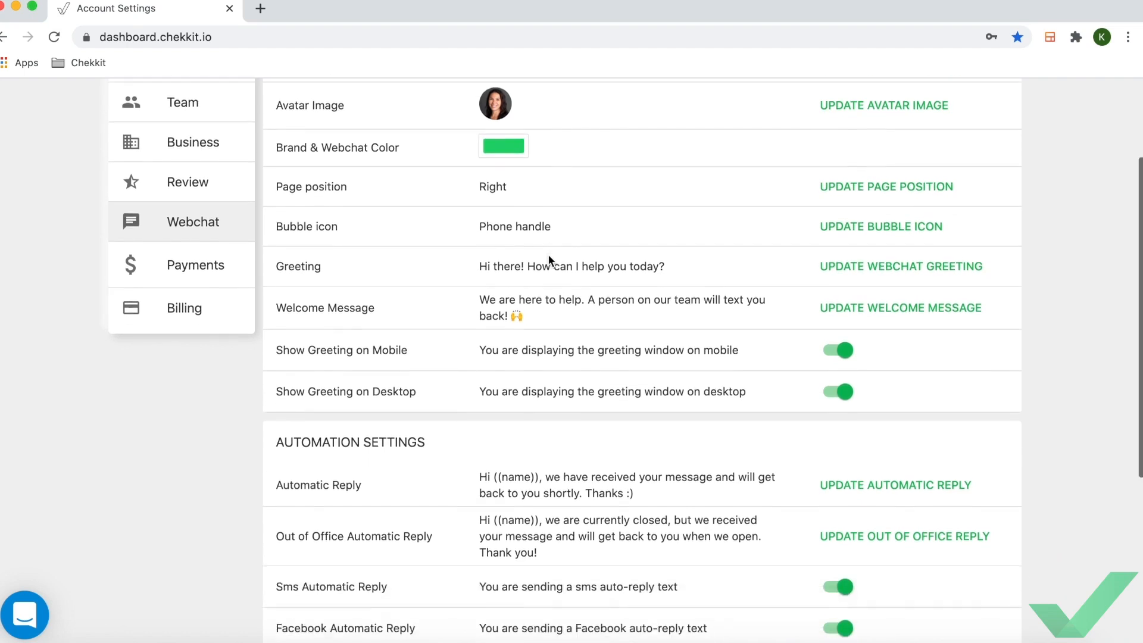
left_click(934, 223)
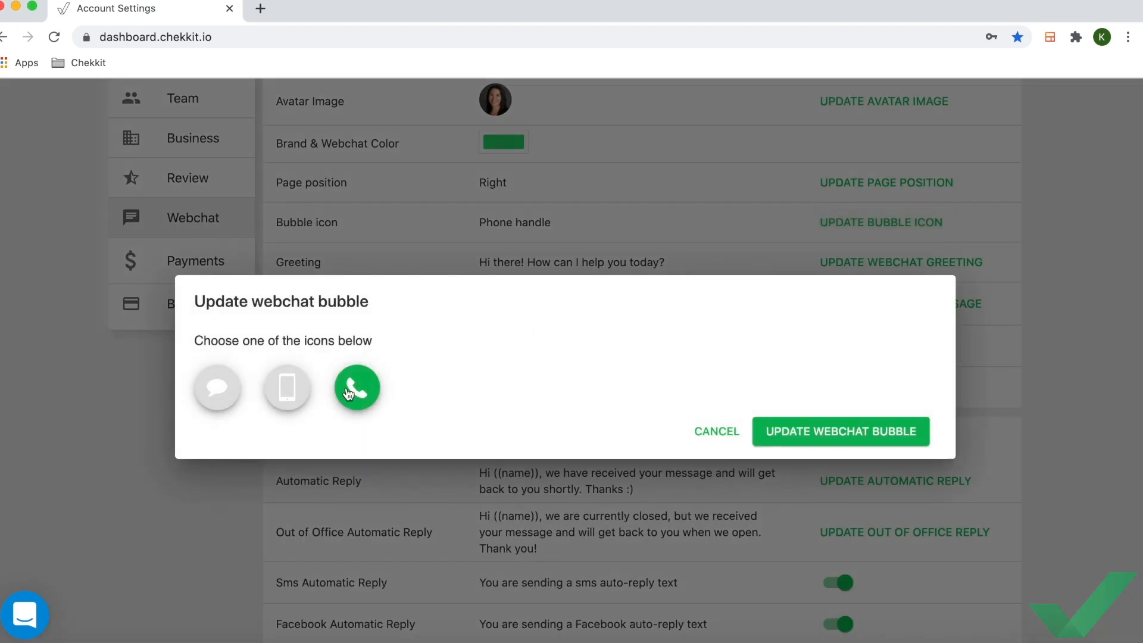
left_click(701, 443)
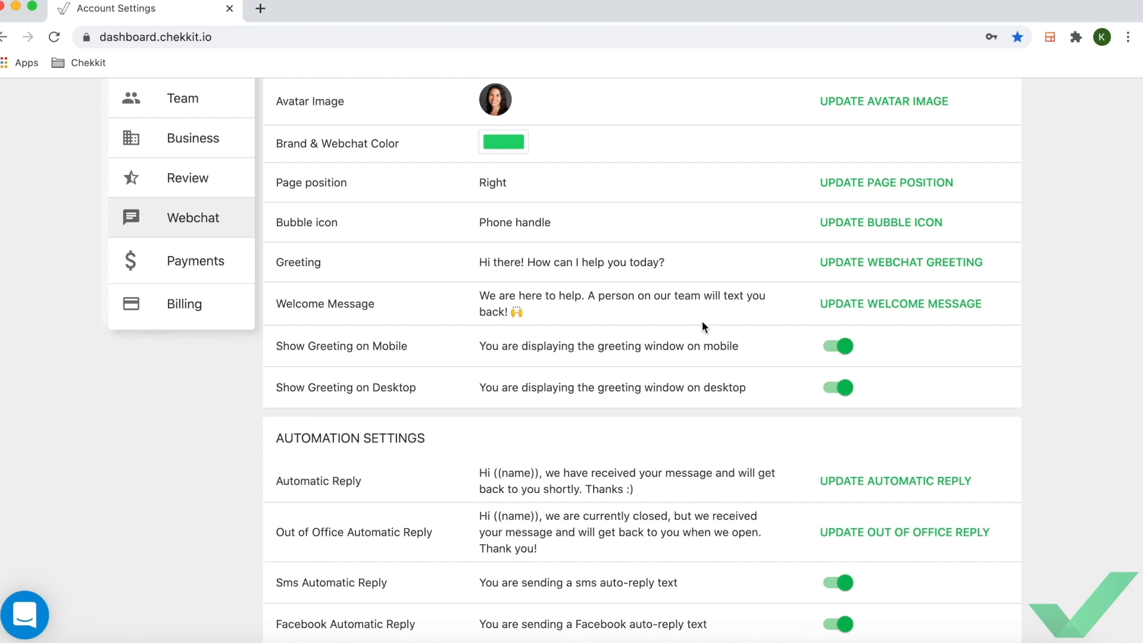
- Examine the webchat automation settings and the installation code options
scroll(702, 322, "down", 5)
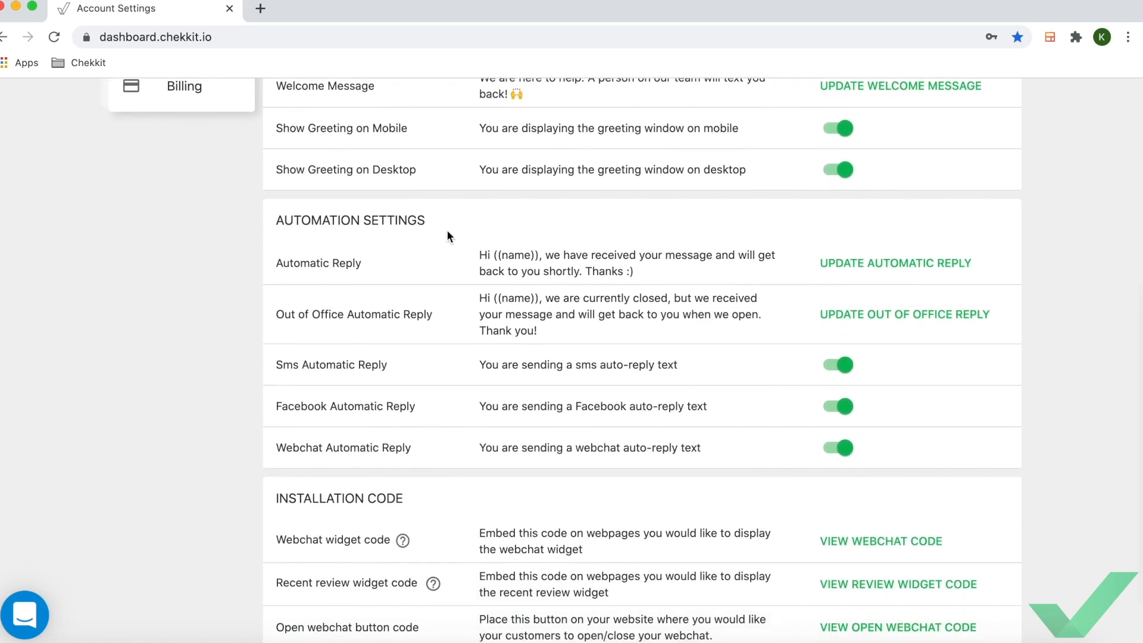
left_click_drag(447, 236, 299, 206)
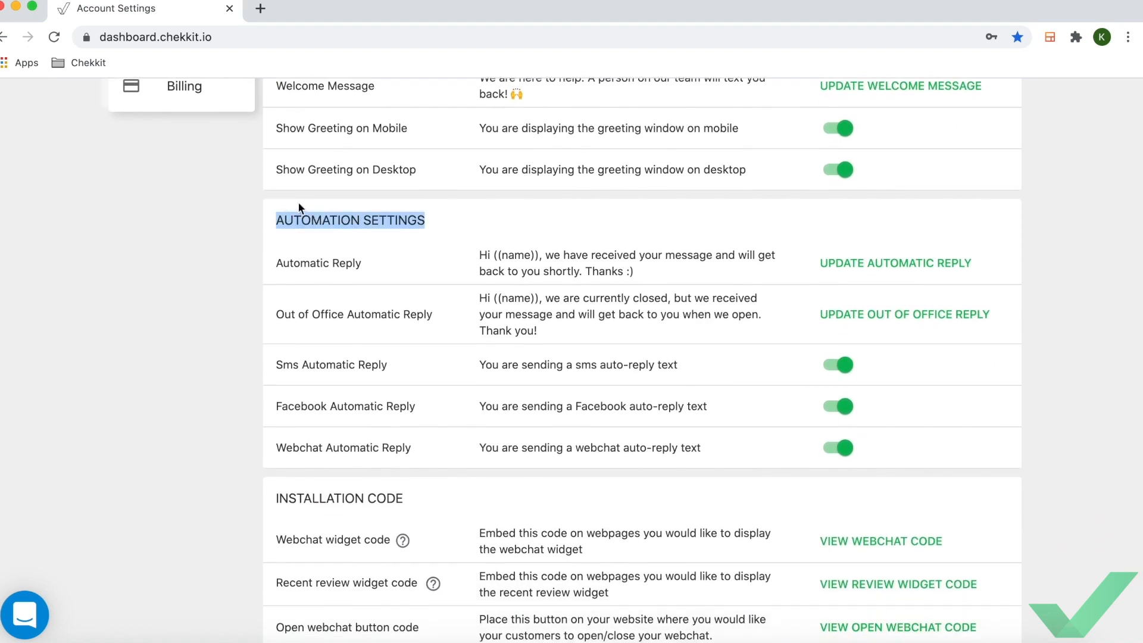
left_click(384, 255)
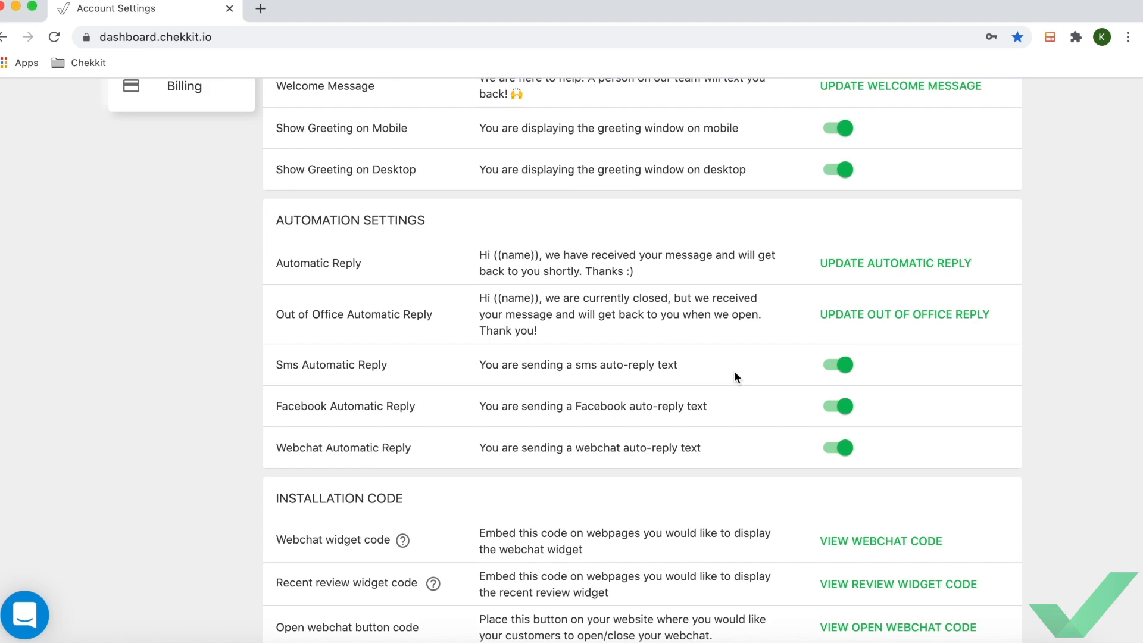
scroll(734, 376, "down", 3)
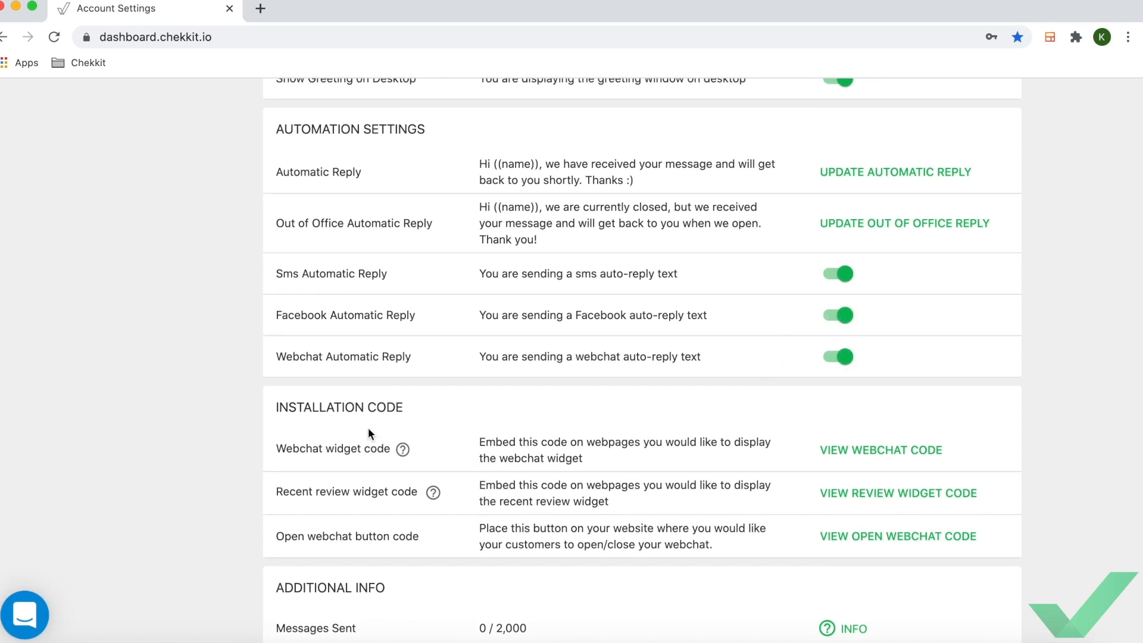
- View the webchat widget installation code, highlight the whole script to examine it, and close the code view
left_click_drag(405, 409, 237, 410)
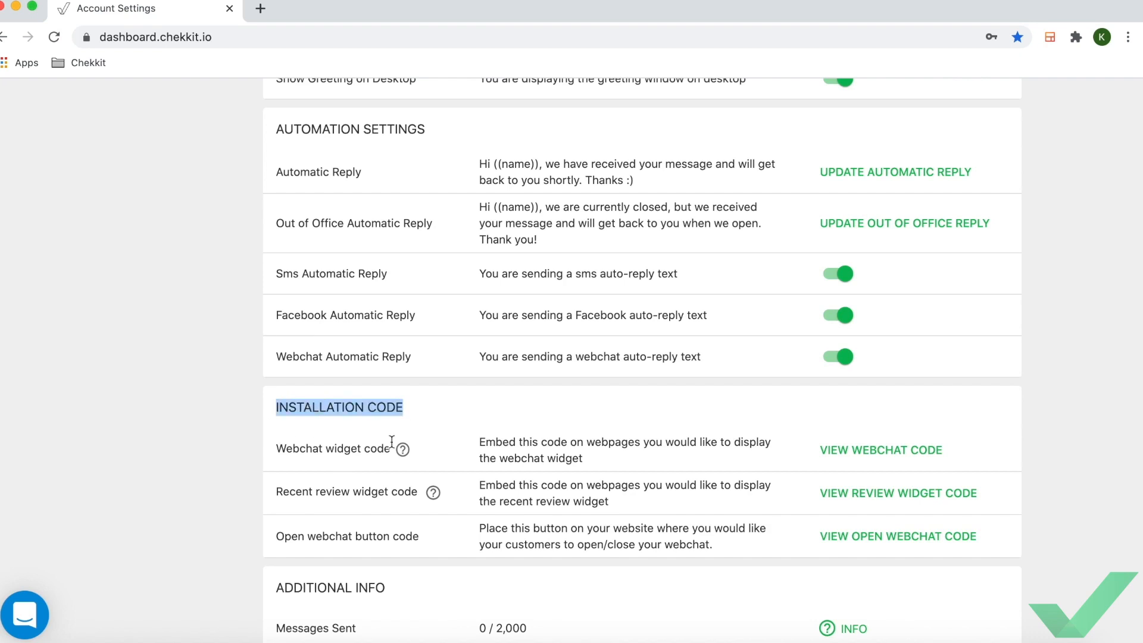
left_click(866, 442)
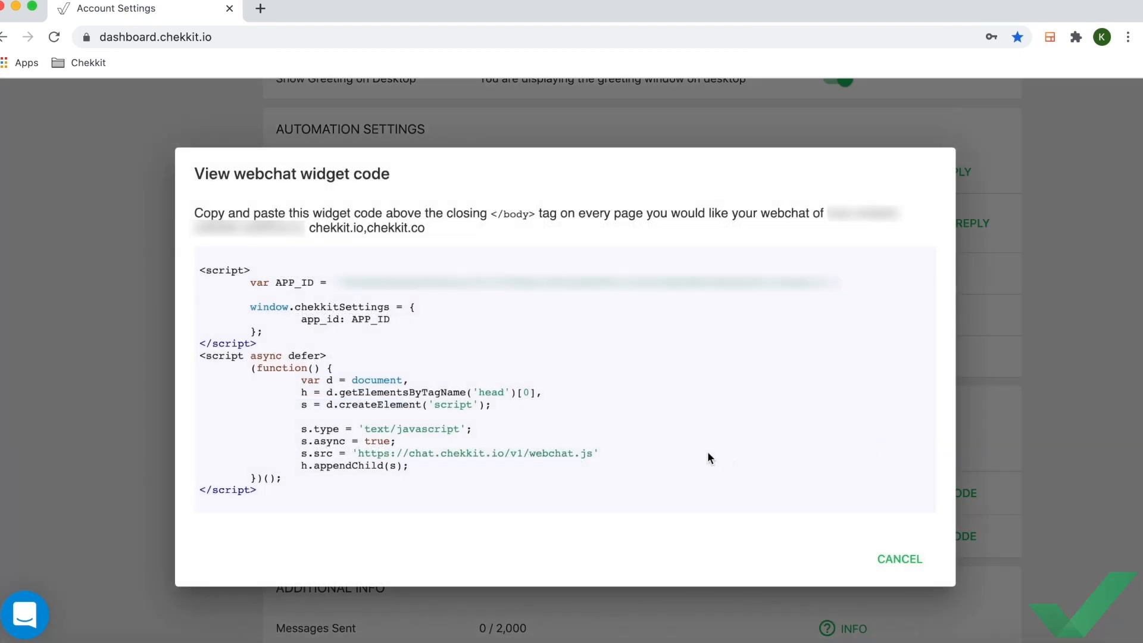
left_click_drag(262, 497, 204, 266)
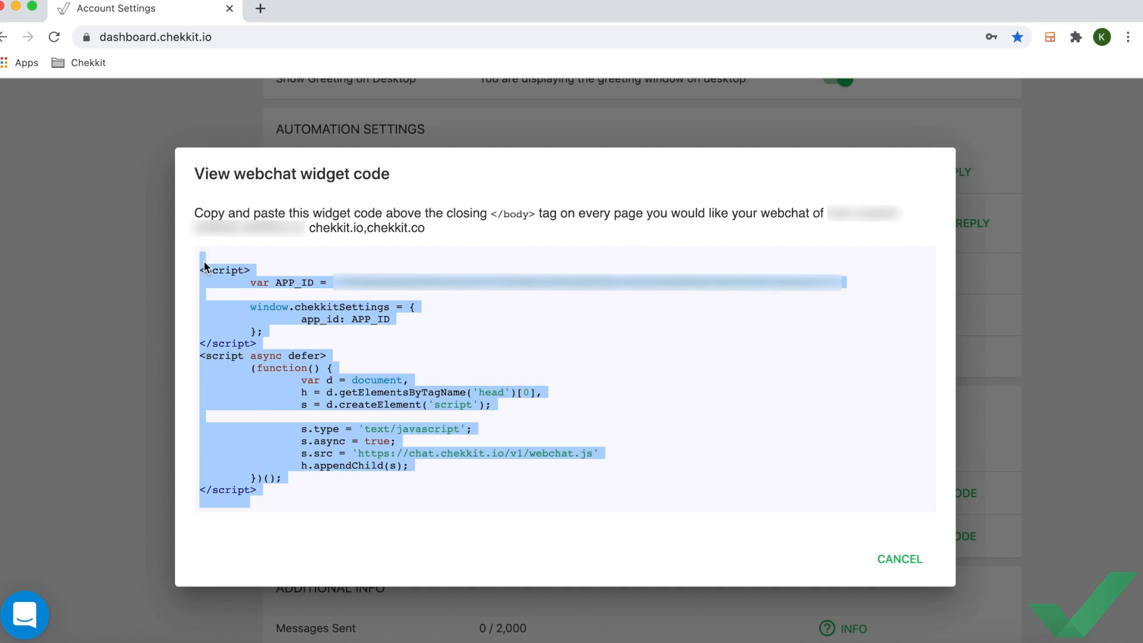
left_click(425, 388)
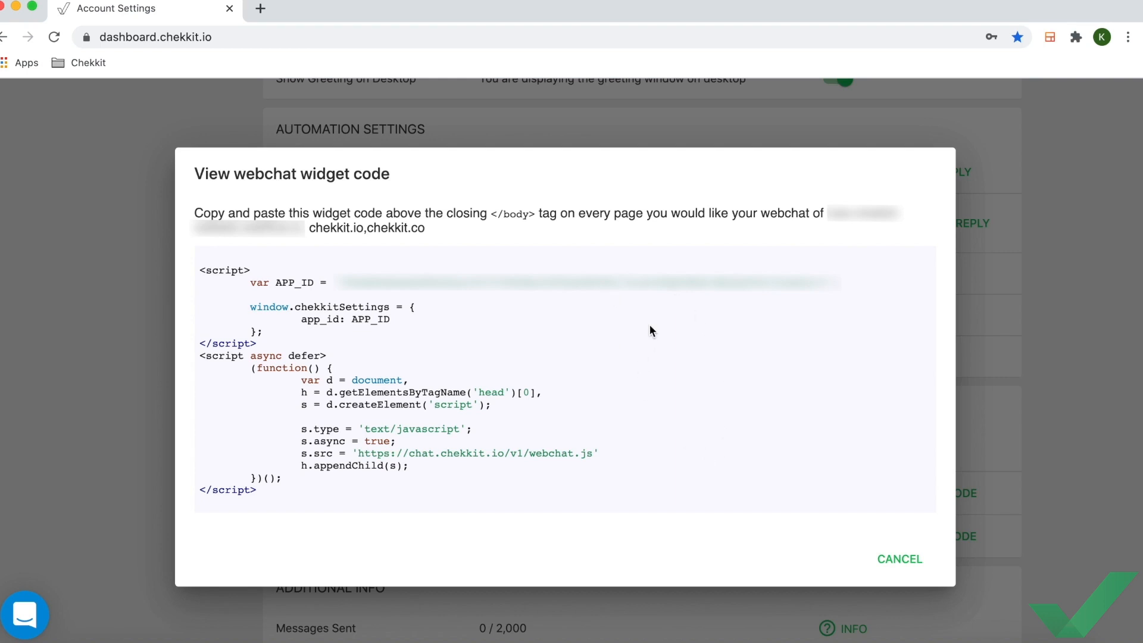
left_click(899, 559)
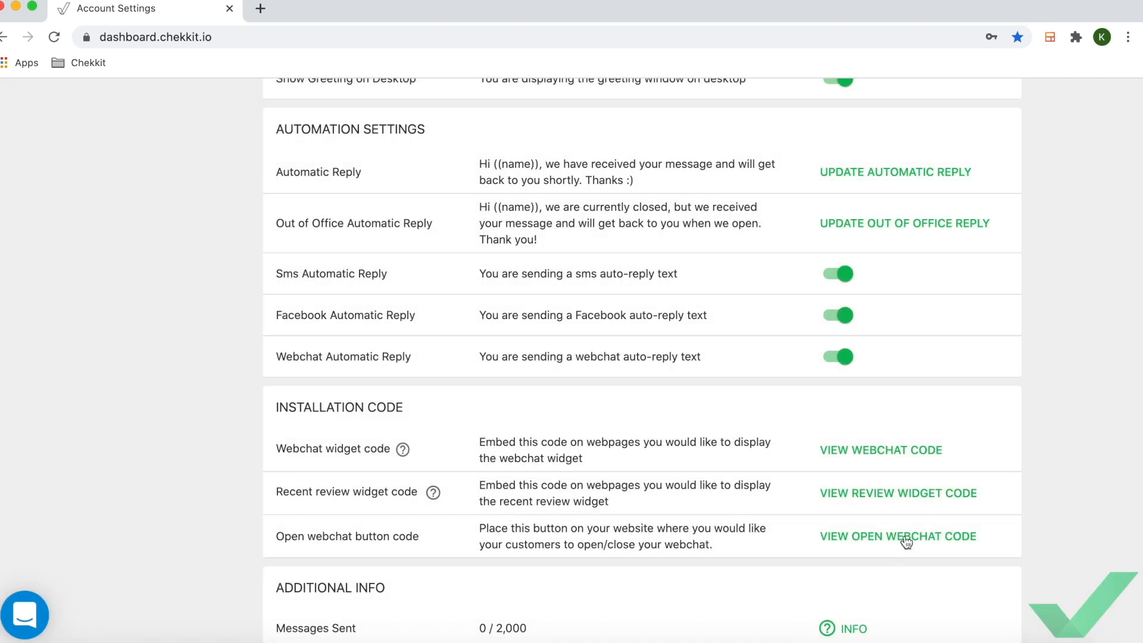
- Open the Payments settings and examine their account, automation and branding options, and do the same for the Billing payment, subscription and invoice options
scroll(760, 477, "up", 6)
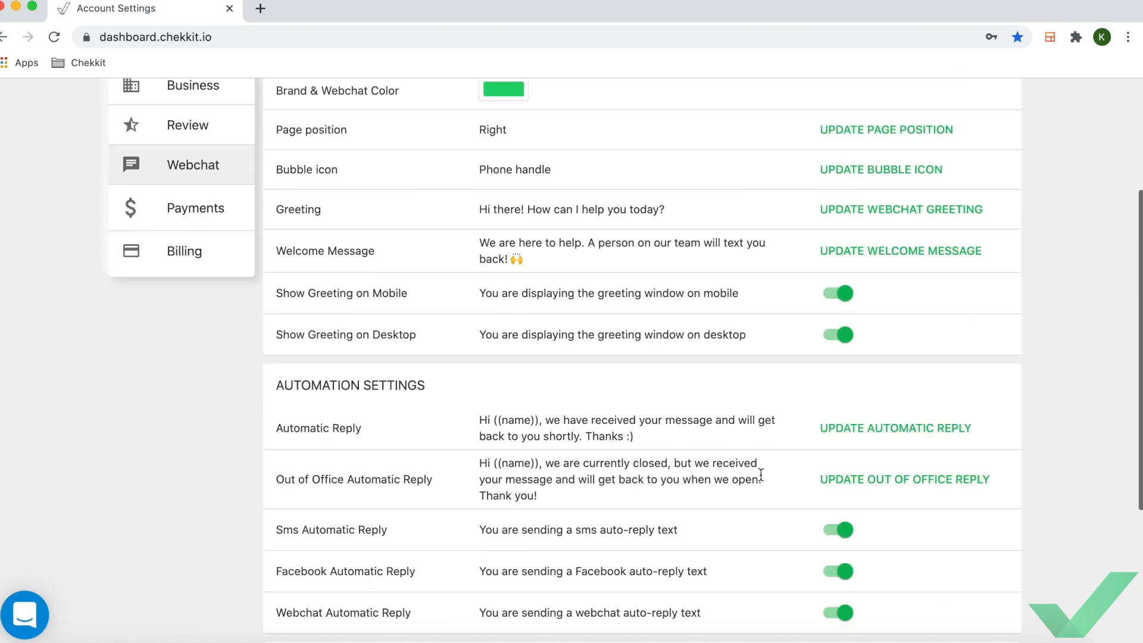
left_click(186, 281)
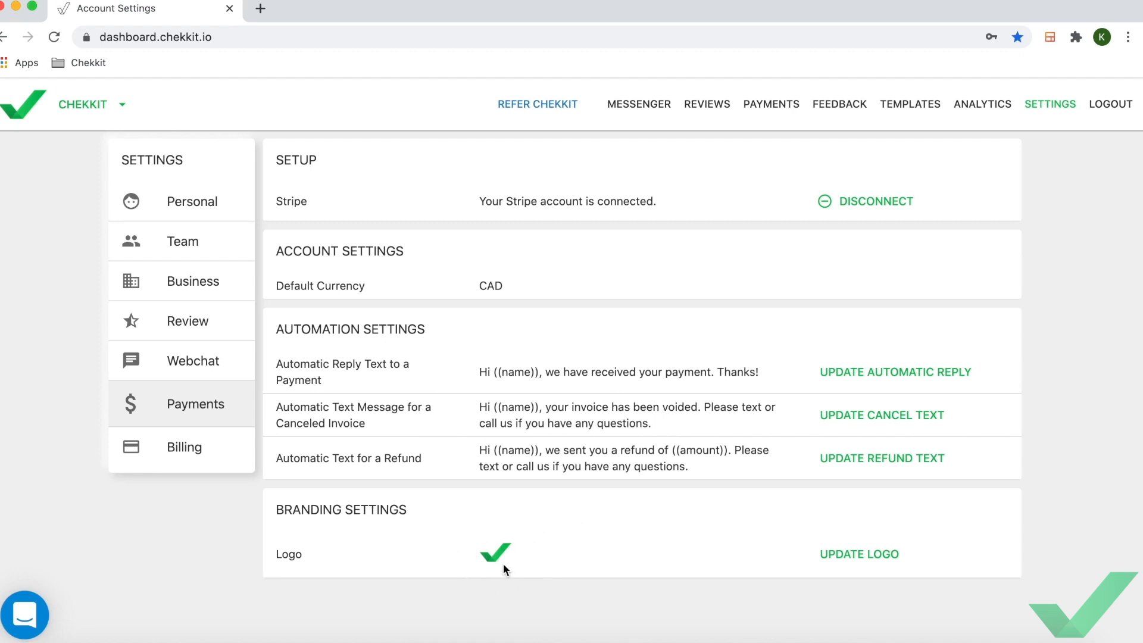
left_click(197, 449)
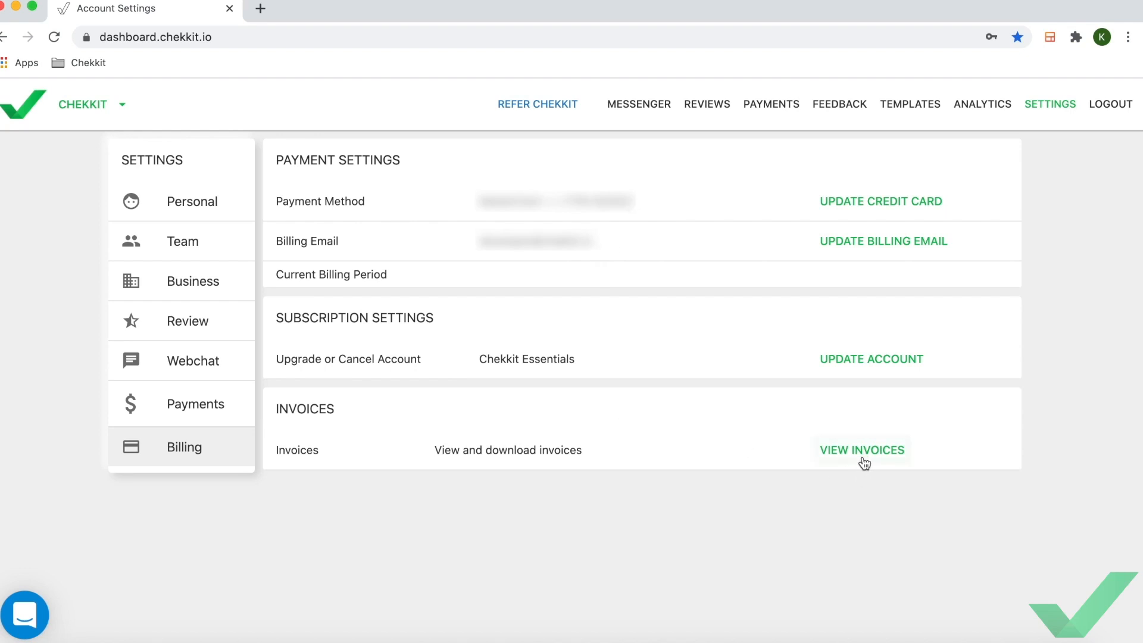
left_click(1041, 112)
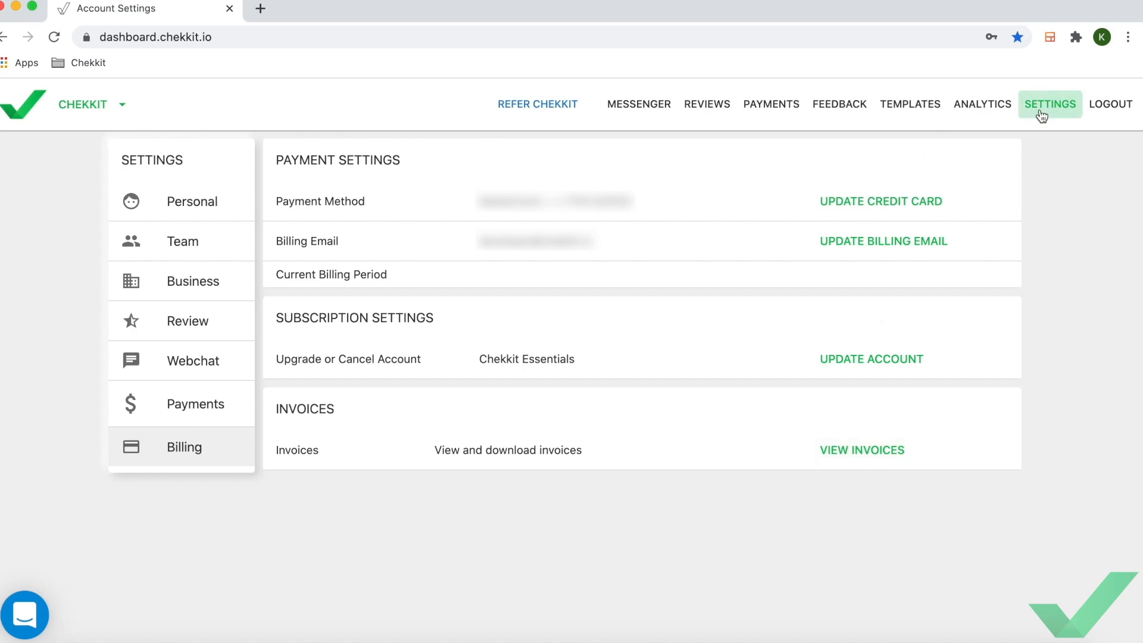